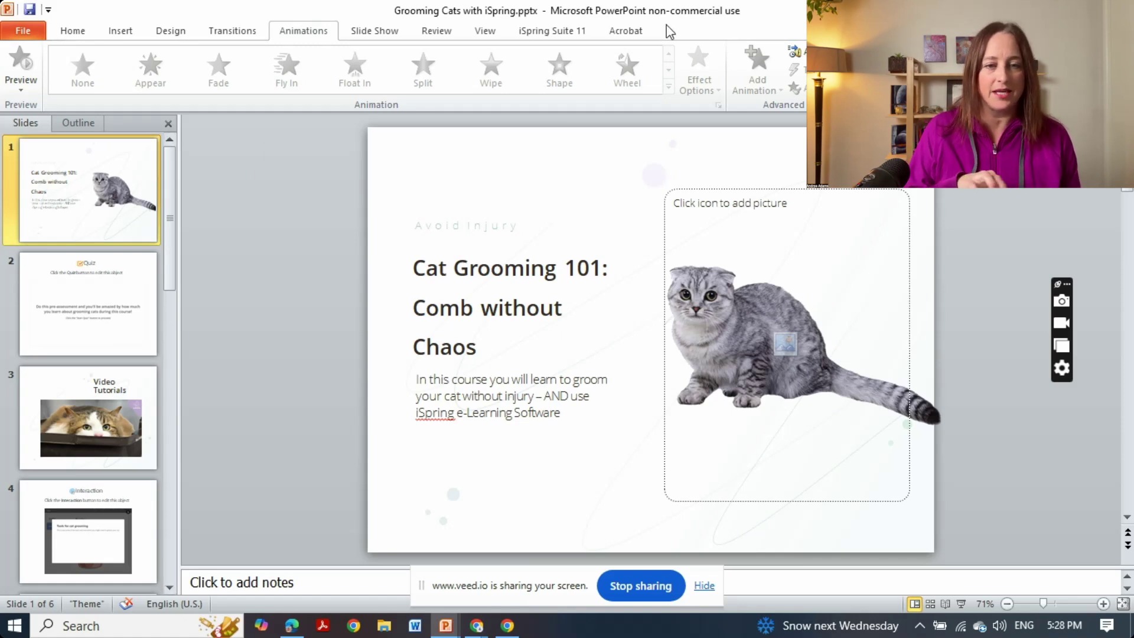
- Browse the iSpring Slide Templates library on the iSpring Suite 11 tab, then close it
{"action": "left_click", "coordinate": [548, 33]}
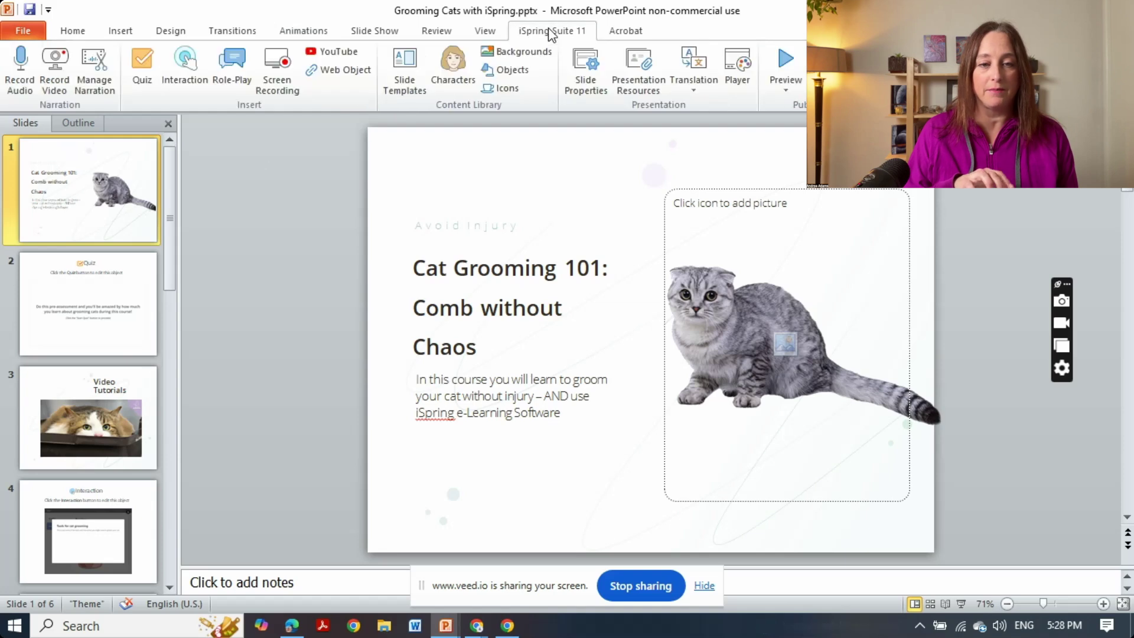
{"action": "left_click", "coordinate": [402, 71]}
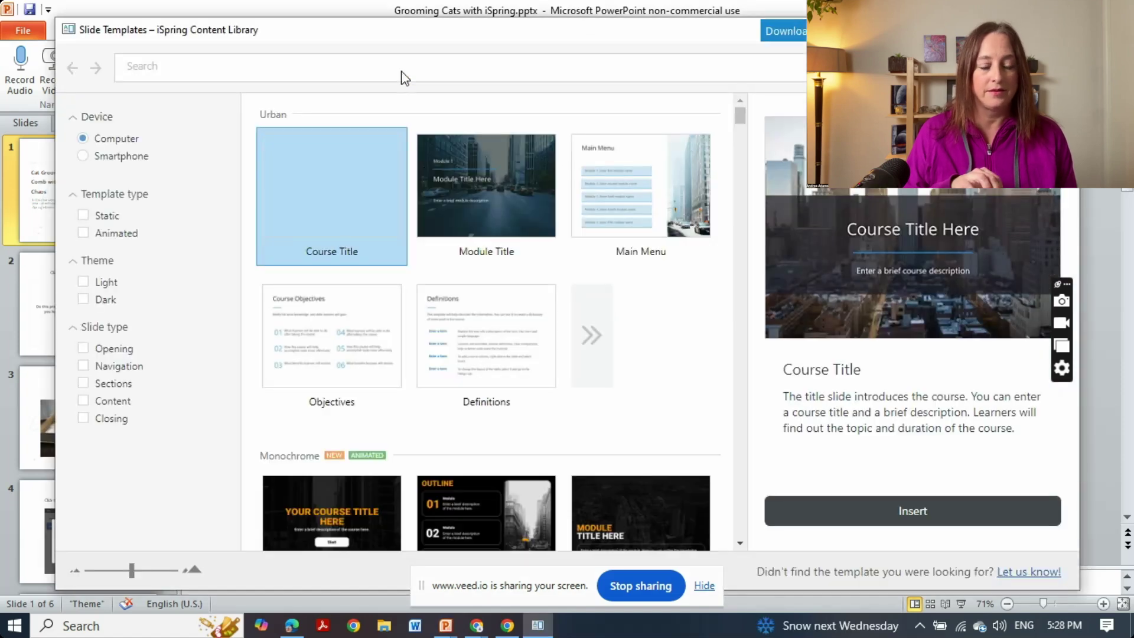
{"action": "key", "text": "Escape"}
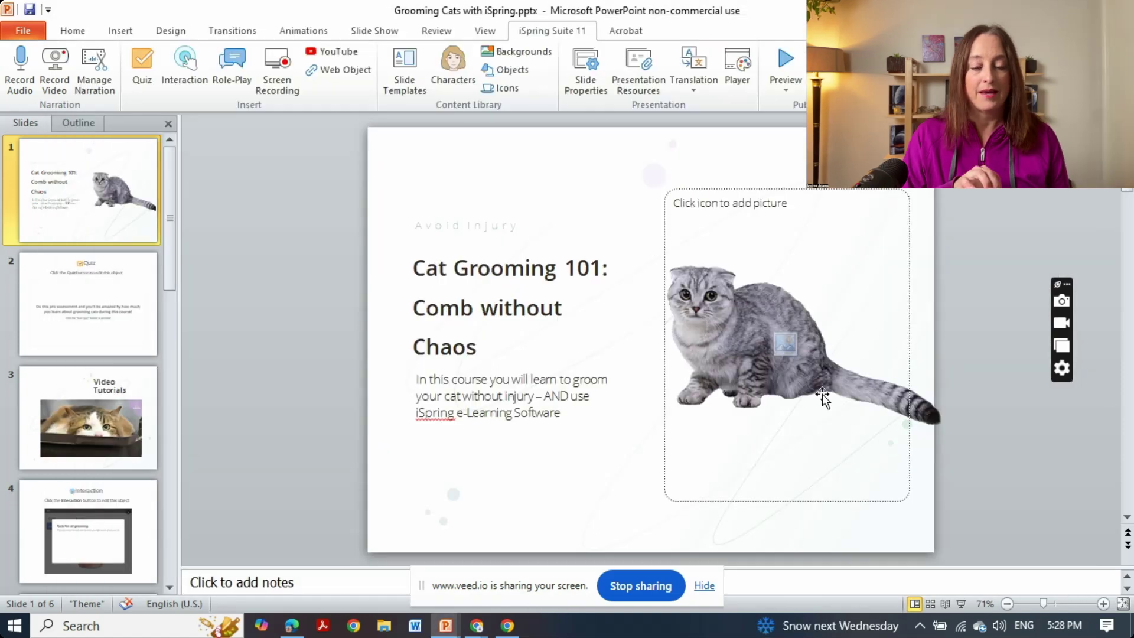
- Browse the iSpring Characters library, then bring up slide 2, the Quiz slide
{"action": "left_click", "coordinate": [447, 59]}
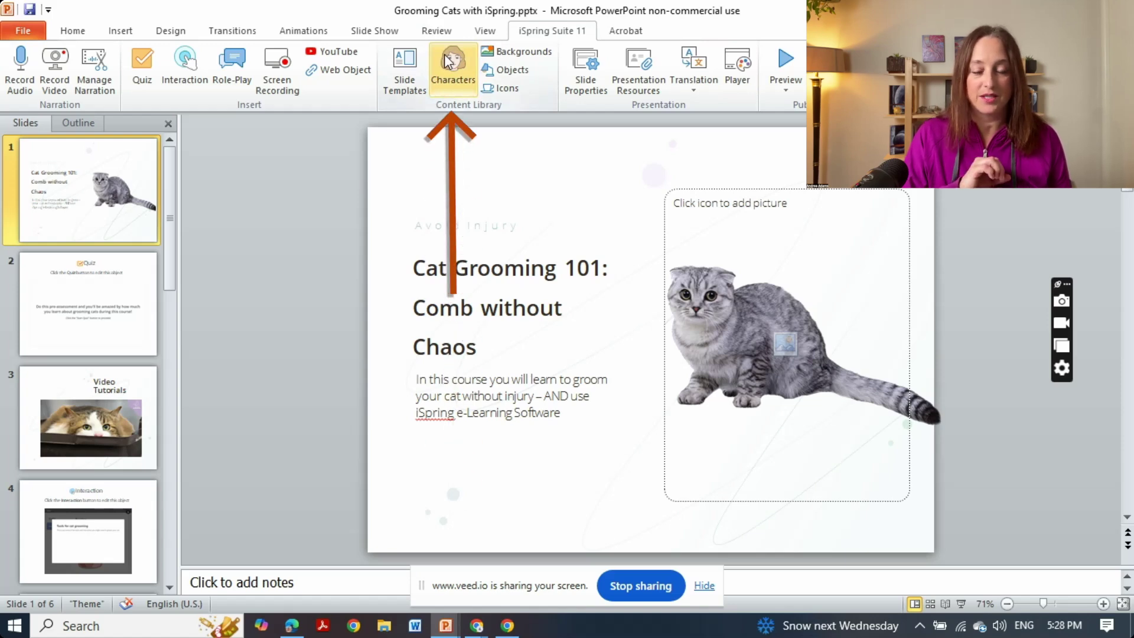
{"action": "left_click", "coordinate": [449, 61]}
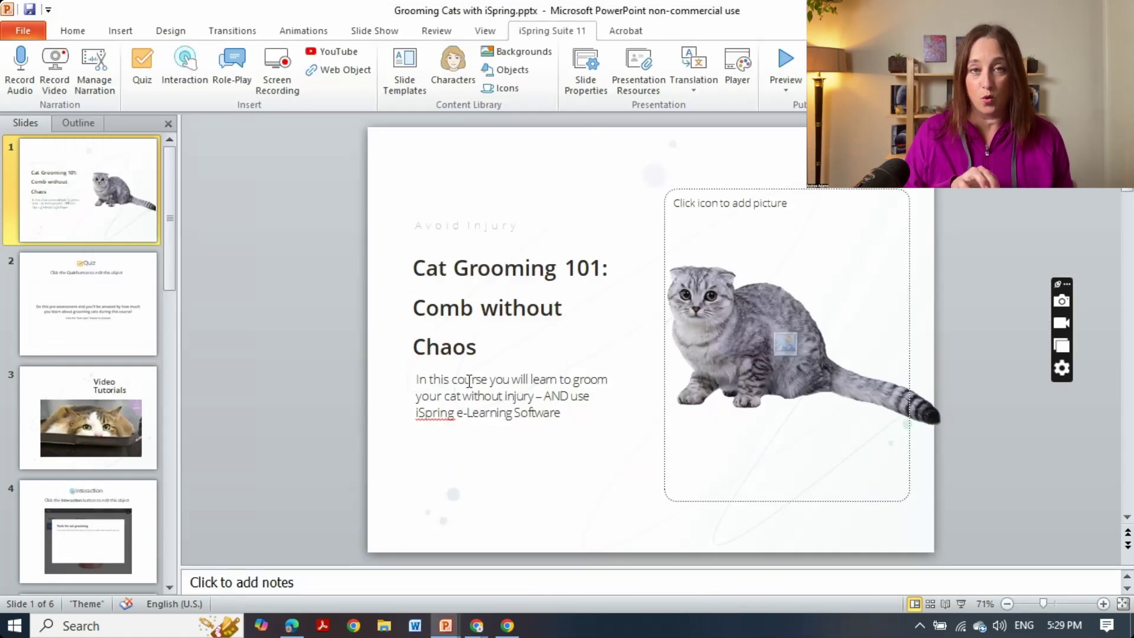
{"action": "left_click", "coordinate": [91, 329]}
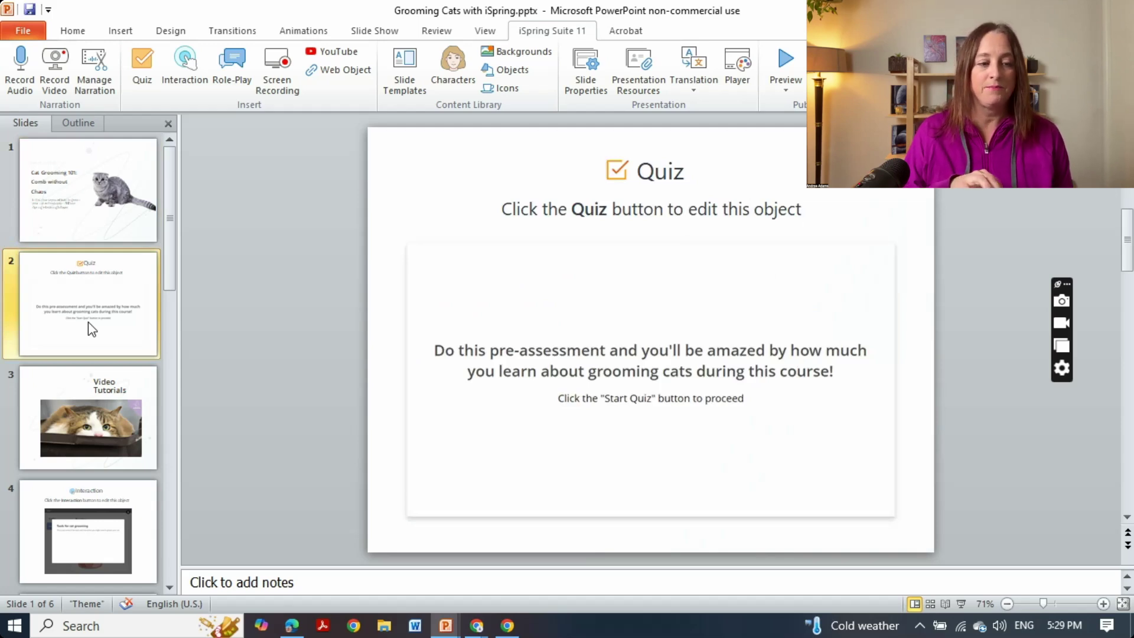
{"action": "left_click", "coordinate": [92, 323]}
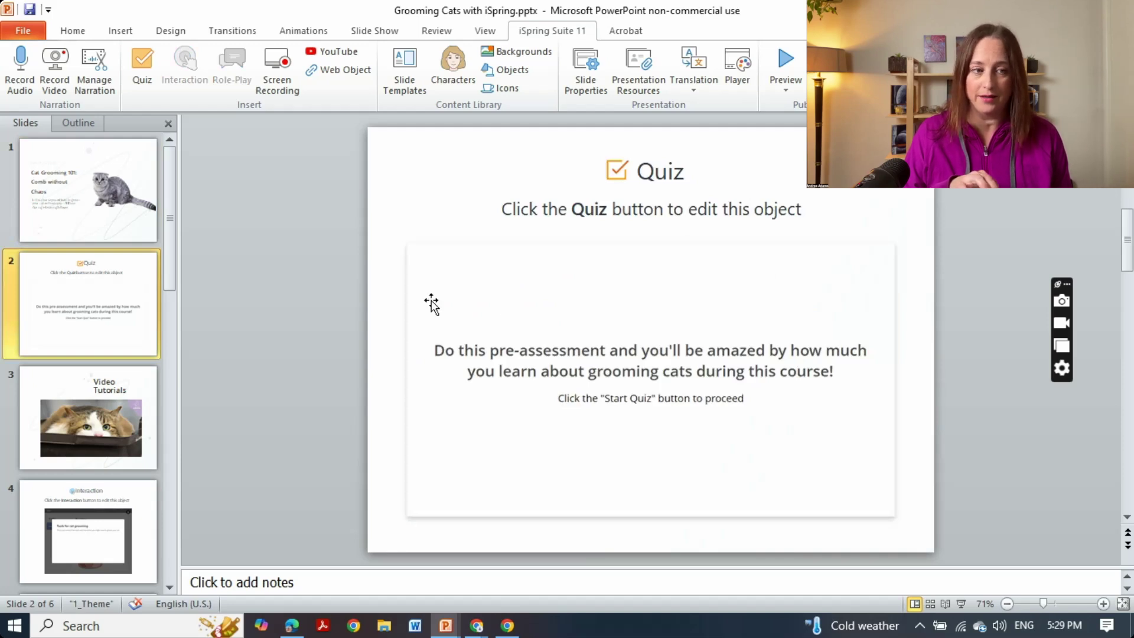
{"action": "left_click", "coordinate": [143, 56]}
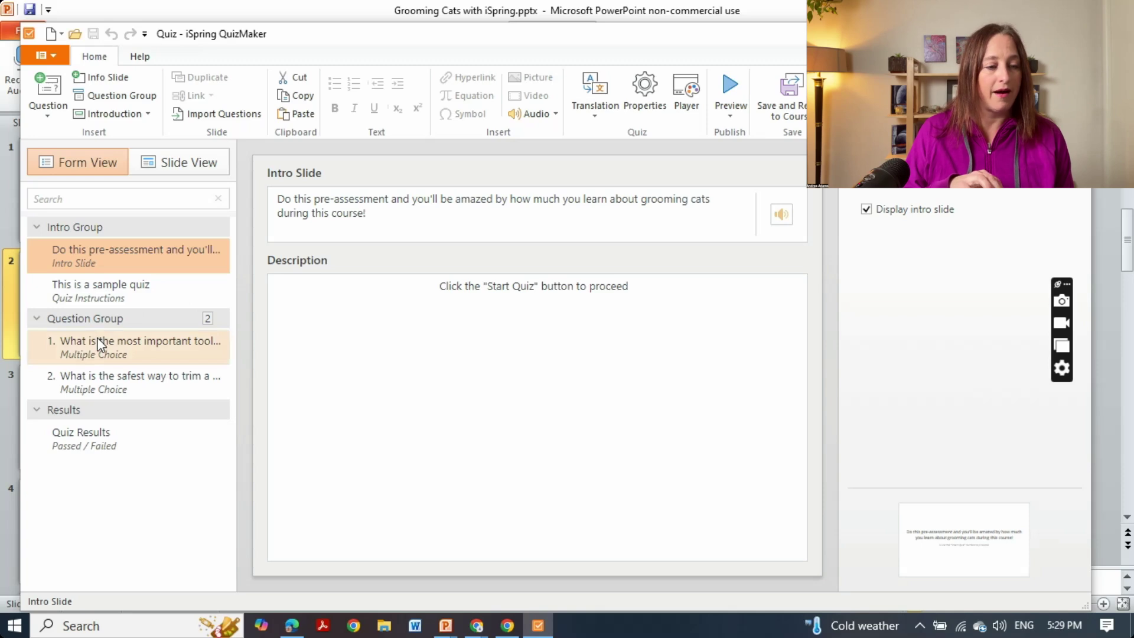
{"action": "left_click", "coordinate": [151, 346]}
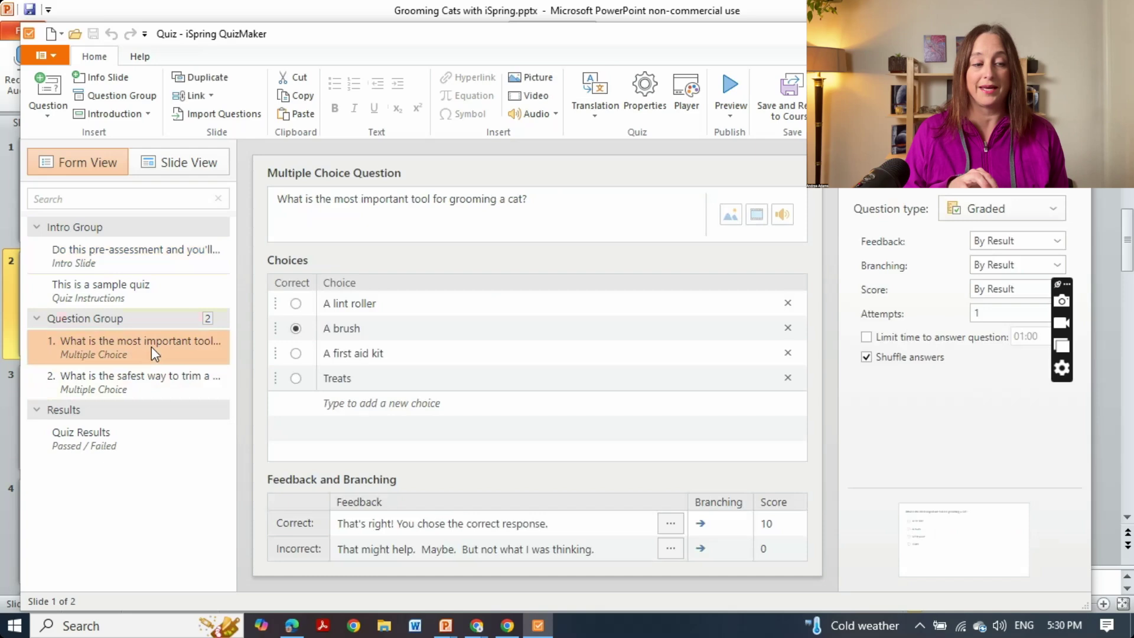
{"action": "left_click", "coordinate": [151, 385]}
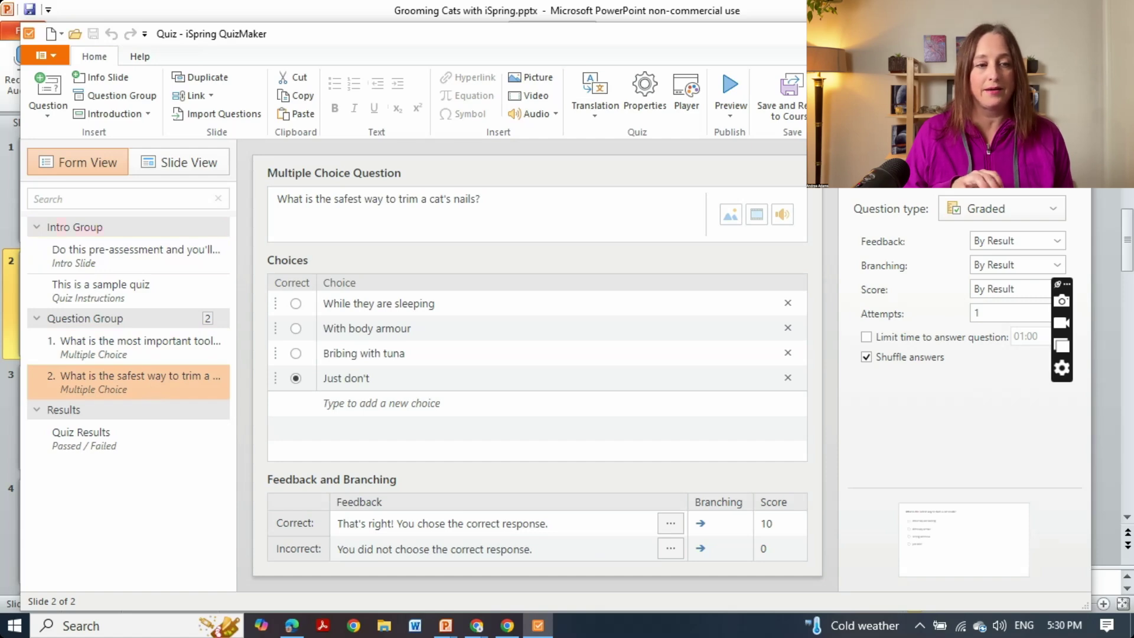
{"action": "key", "text": "alt+F4"}
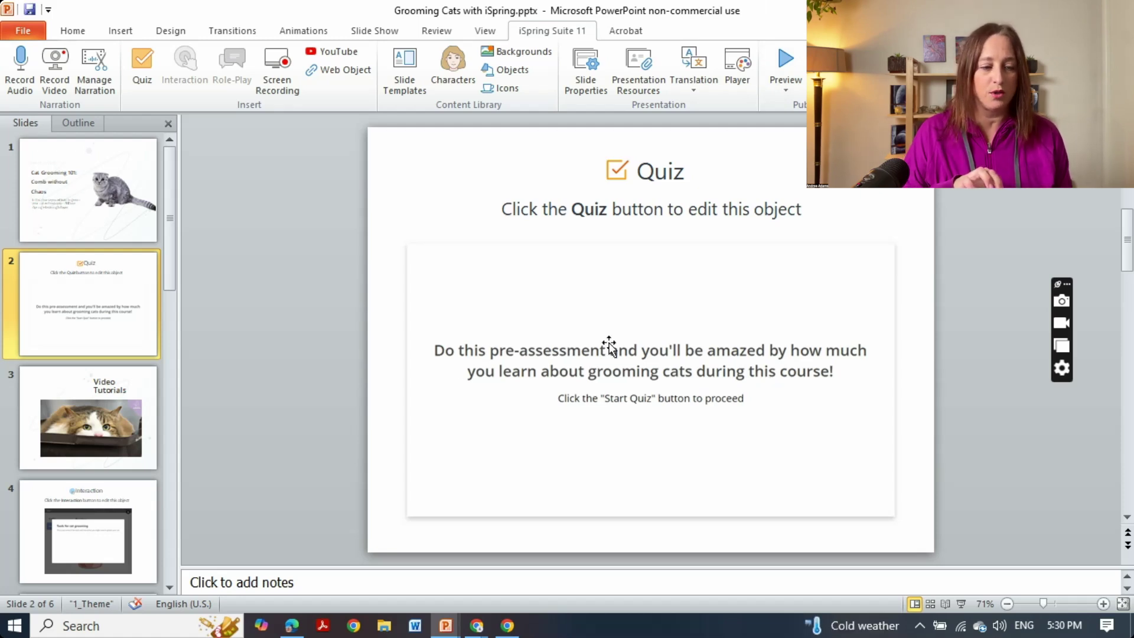
- Scroll past the Video Tutorials slide to slide 4, the Tools for cat grooming interaction
{"action": "scroll", "coordinate": [526, 401], "scroll_direction": "down", "scroll_amount": 1}
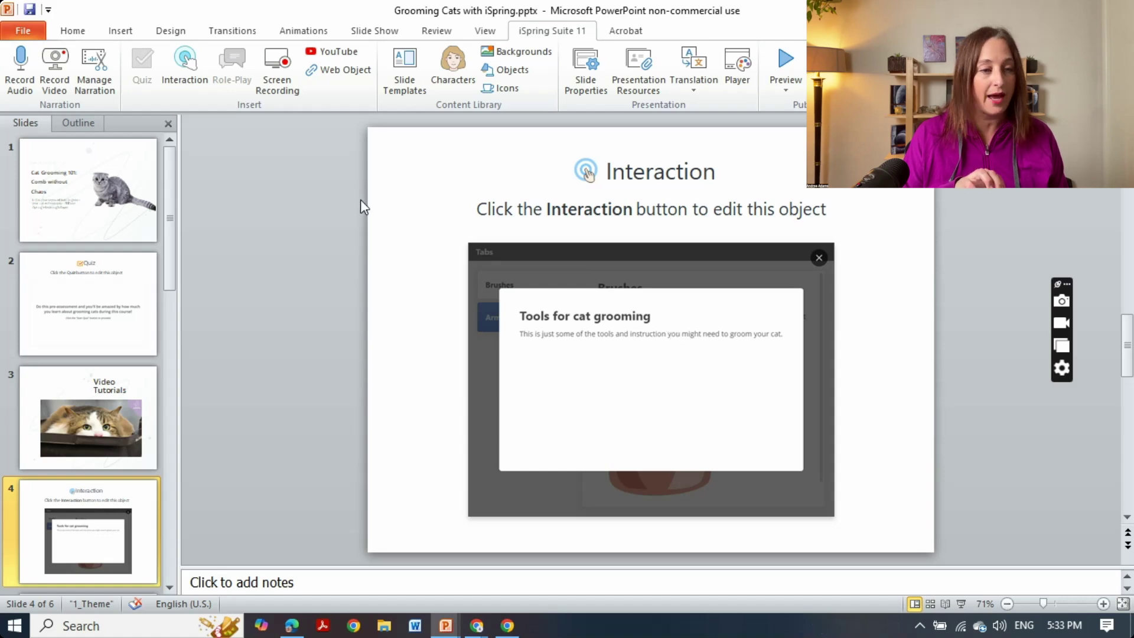
- Open the Tools for cat grooming tabs interaction and view its Brushes and Armor tabs
{"action": "left_click", "coordinate": [190, 56]}
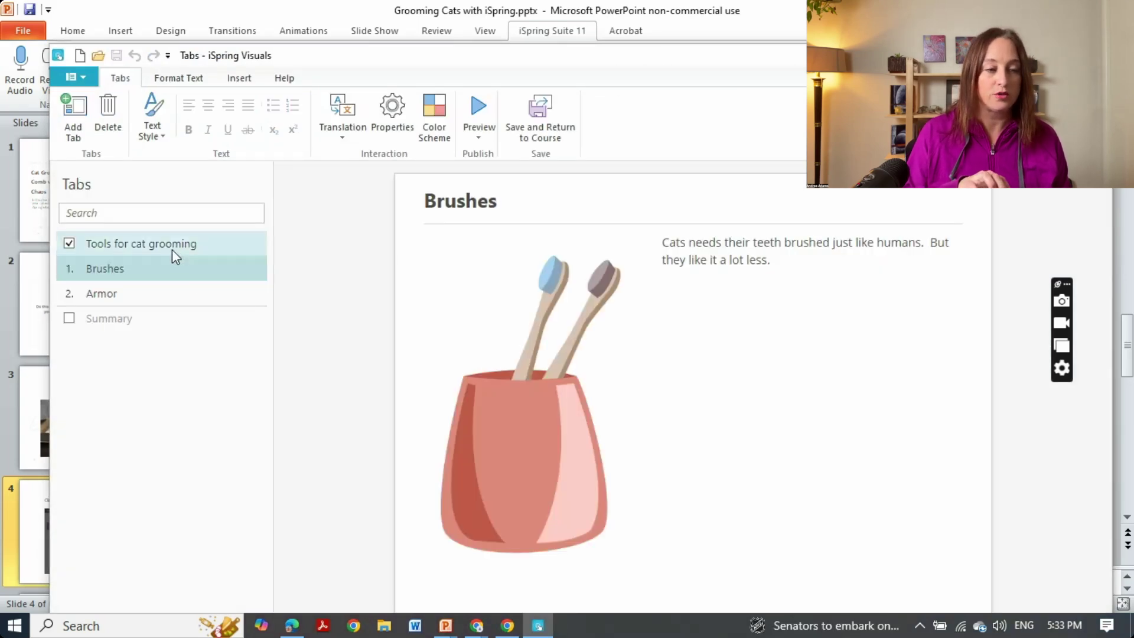
{"action": "left_click", "coordinate": [143, 268]}
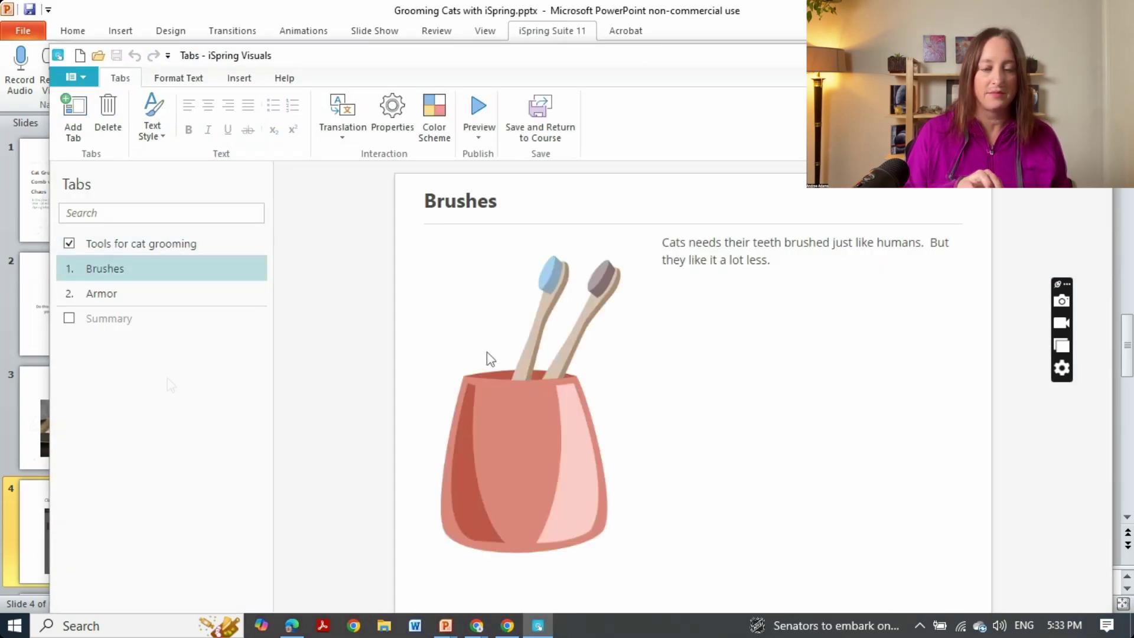
{"action": "left_click", "coordinate": [146, 295]}
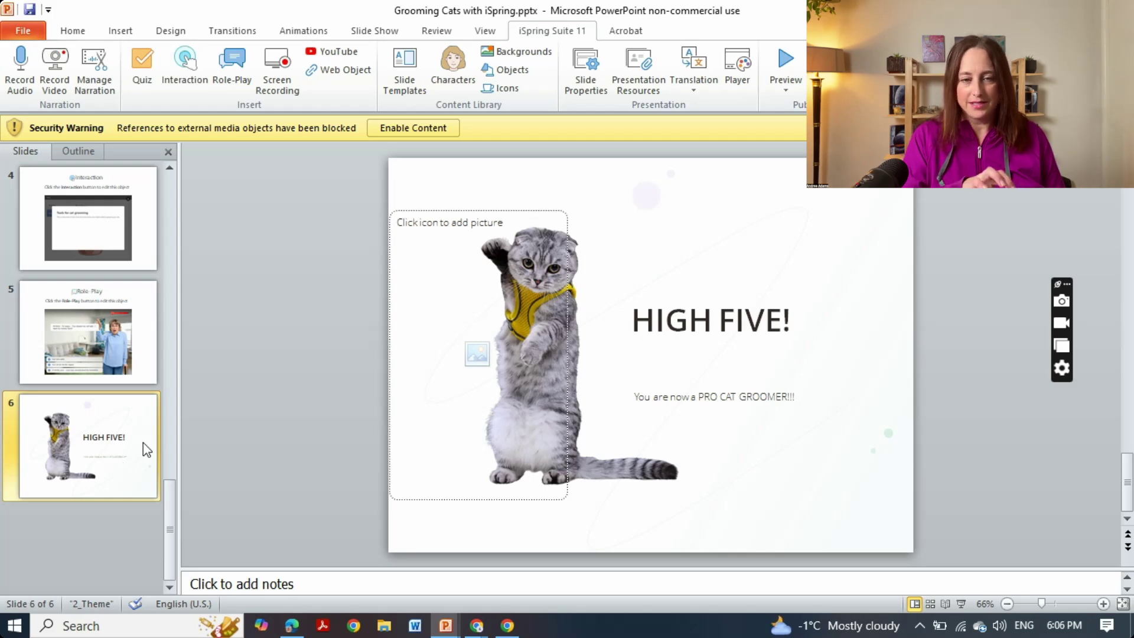
- Preview the entire presentation and advance past the title slide to the pre-assessment intro
{"action": "left_click", "coordinate": [789, 66]}
{"action": "left_click", "coordinate": [789, 66]}
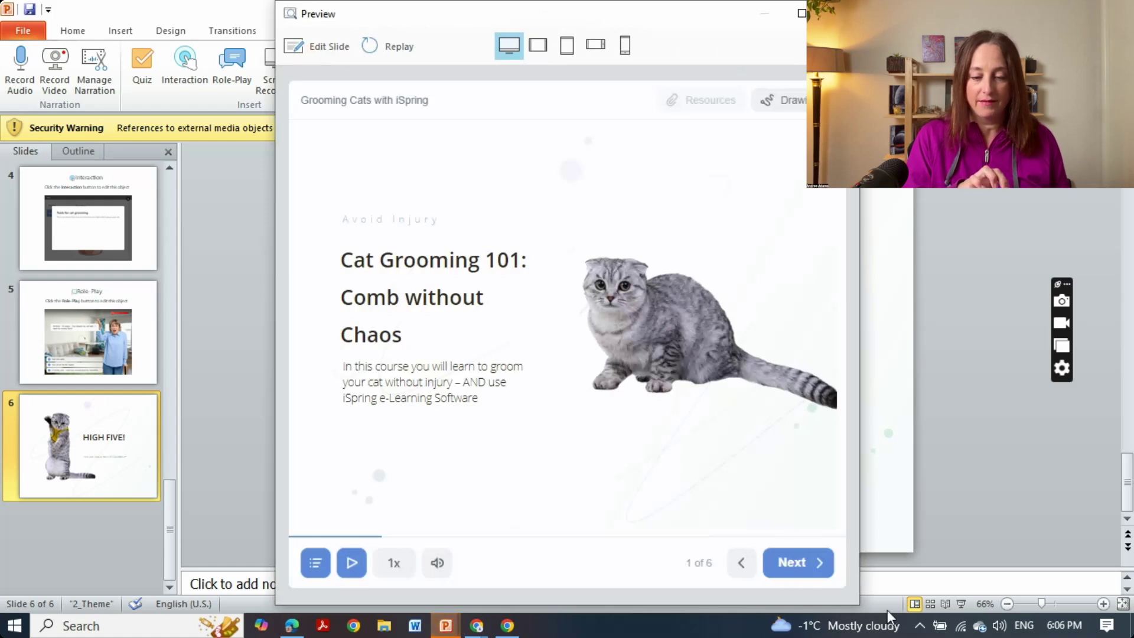
{"action": "left_click", "coordinate": [811, 566]}
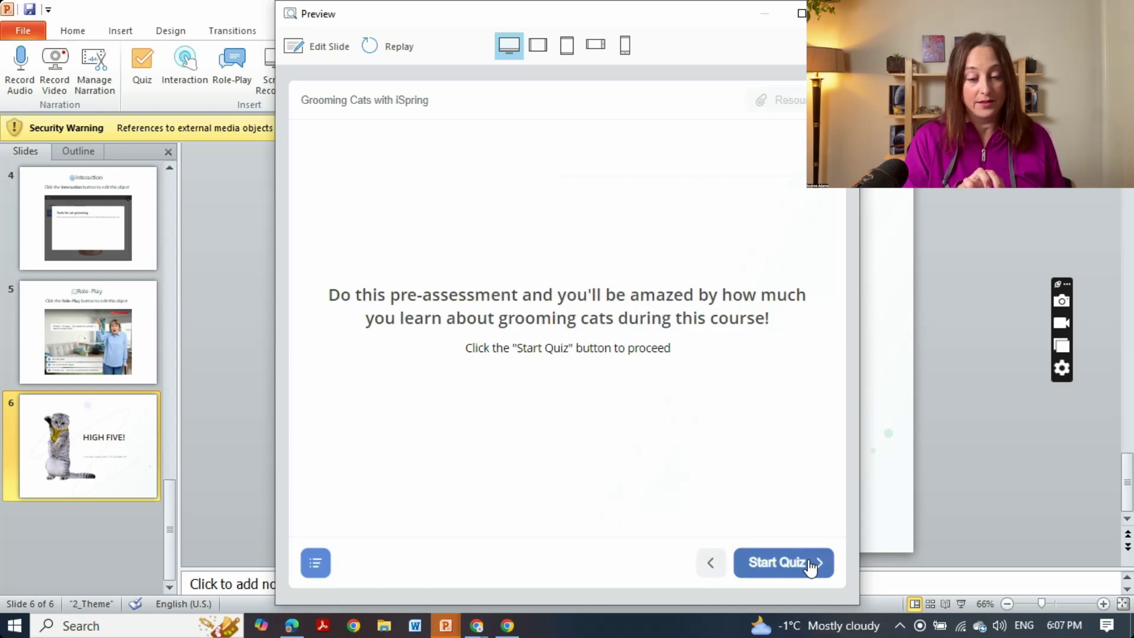
- Start the quiz, answer the first question with Treats, and continue
{"action": "left_click", "coordinate": [785, 566]}
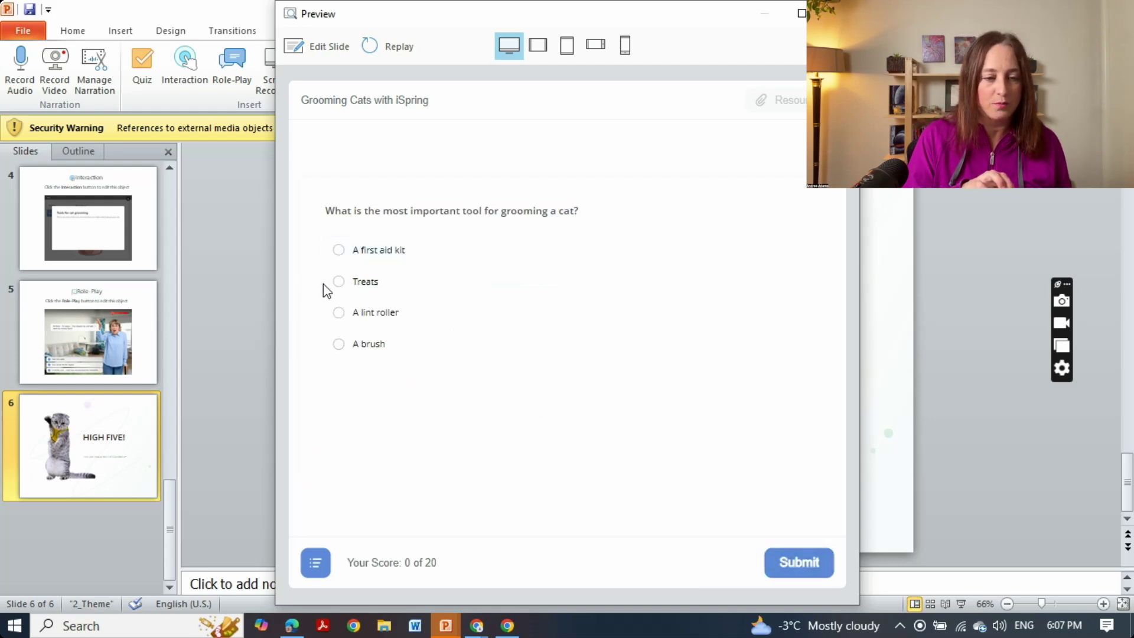
{"action": "left_click", "coordinate": [348, 282]}
{"action": "left_click", "coordinate": [794, 562]}
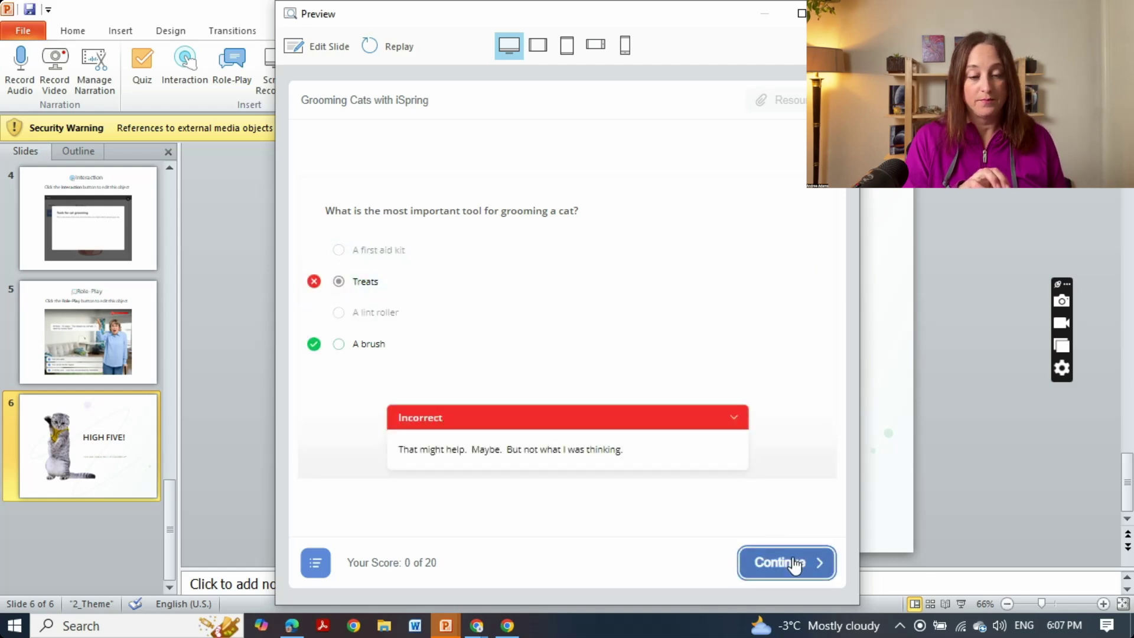
{"action": "left_click", "coordinate": [794, 562]}
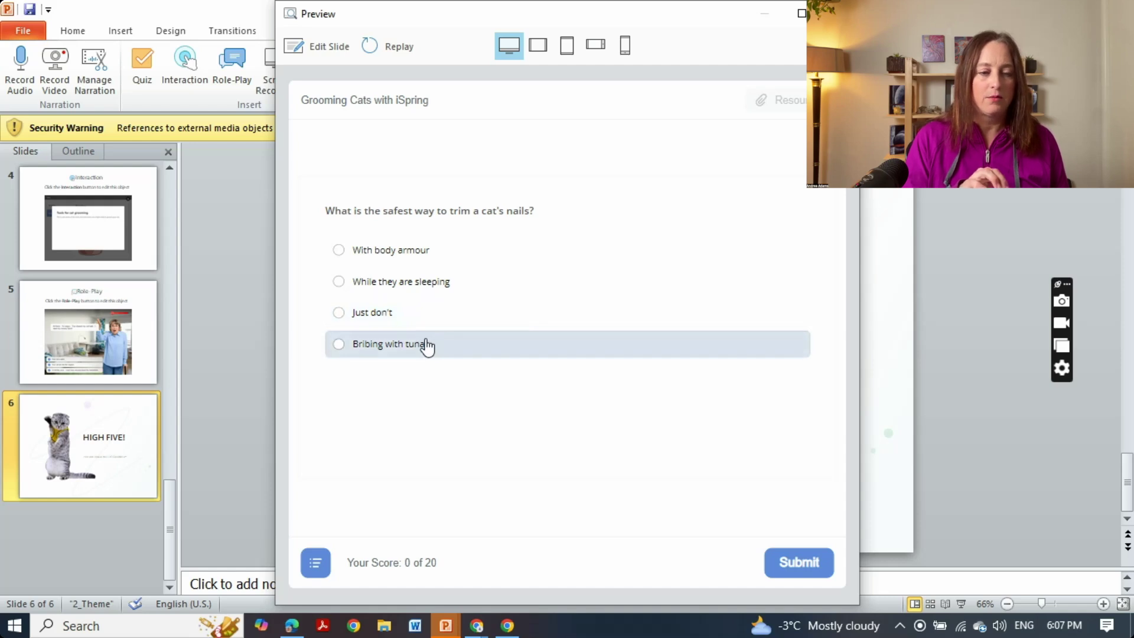
- Answer the nails question with 'Just don't' and view the Try again next time result
{"action": "left_click", "coordinate": [337, 315]}
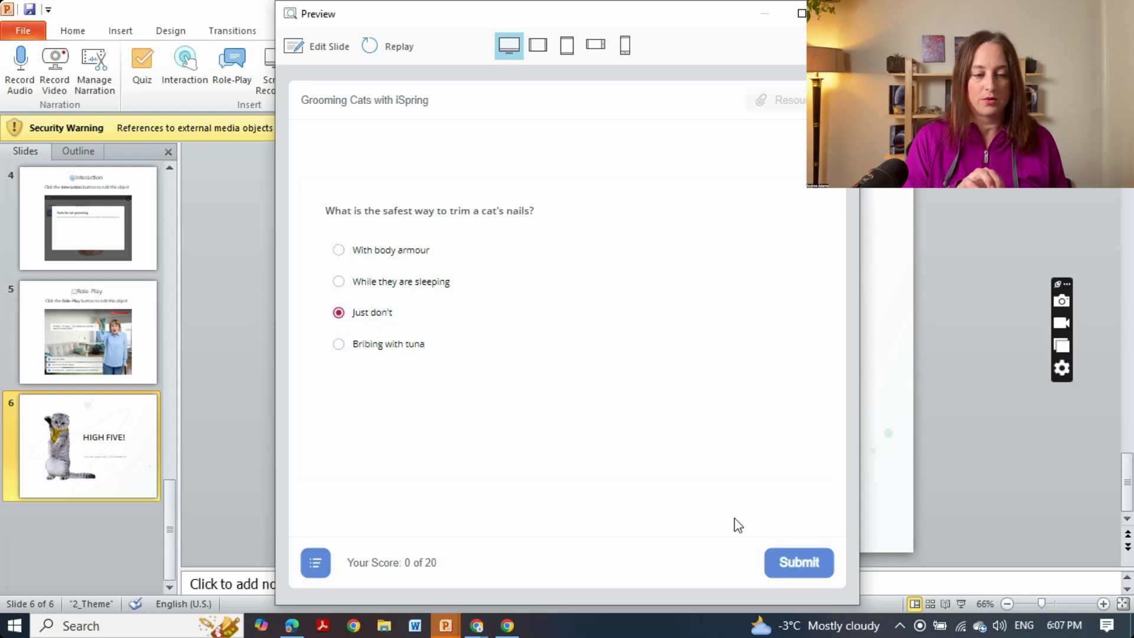
{"action": "left_click", "coordinate": [800, 566]}
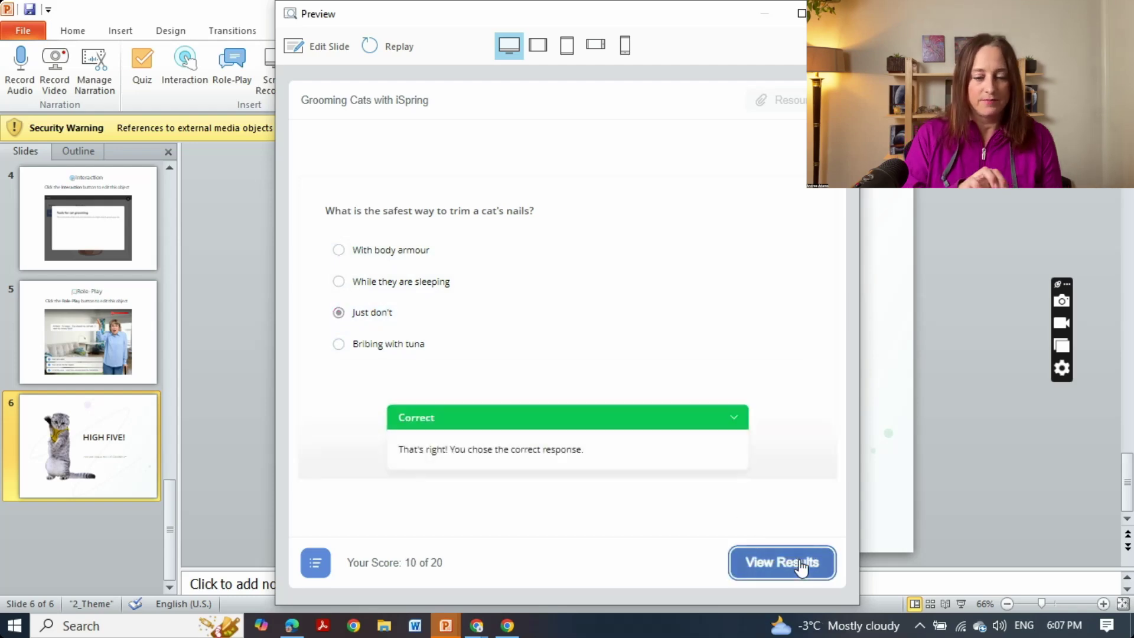
{"action": "left_click", "coordinate": [801, 568]}
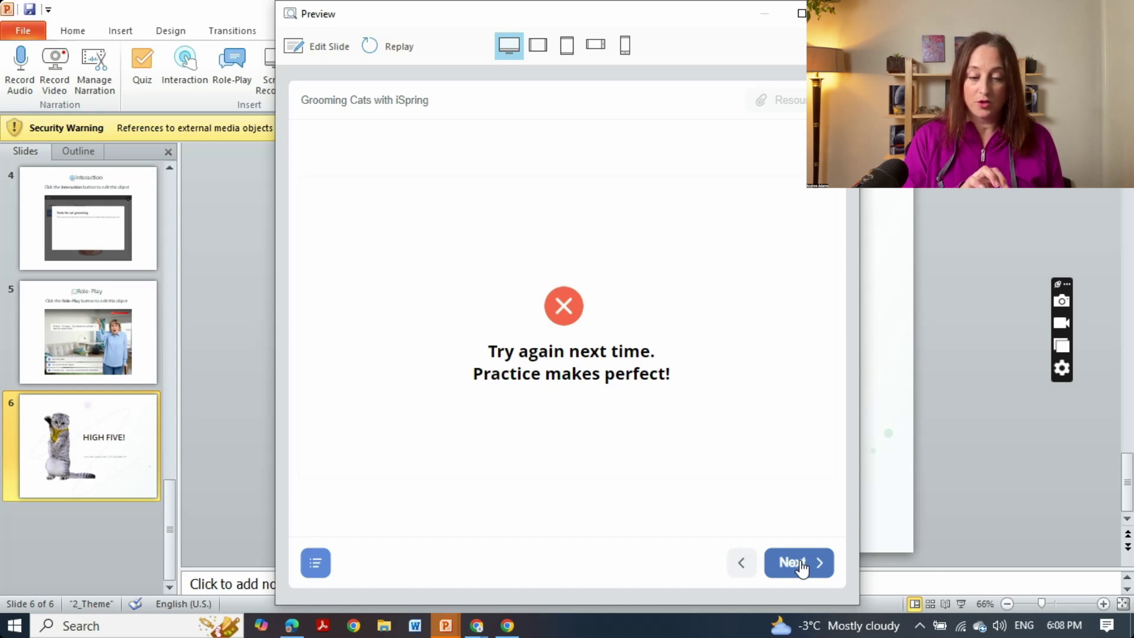
- Advance through the Video Tutorials slide, playing the grooming video, and the tabs slide to the role-play
{"action": "left_click", "coordinate": [790, 562]}
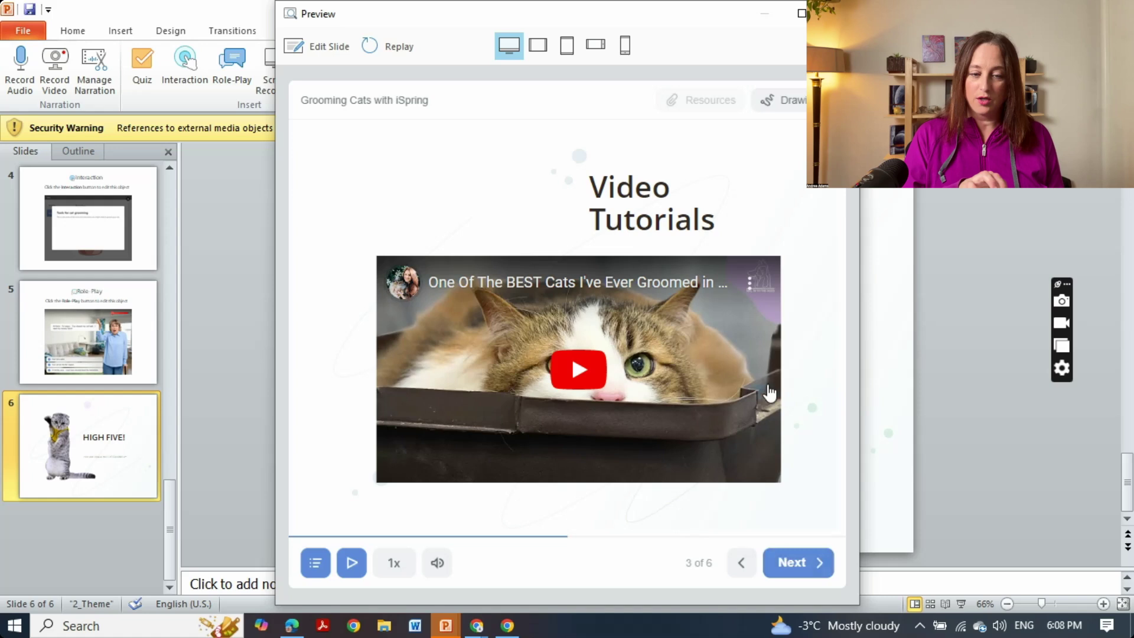
{"action": "left_click", "coordinate": [580, 371]}
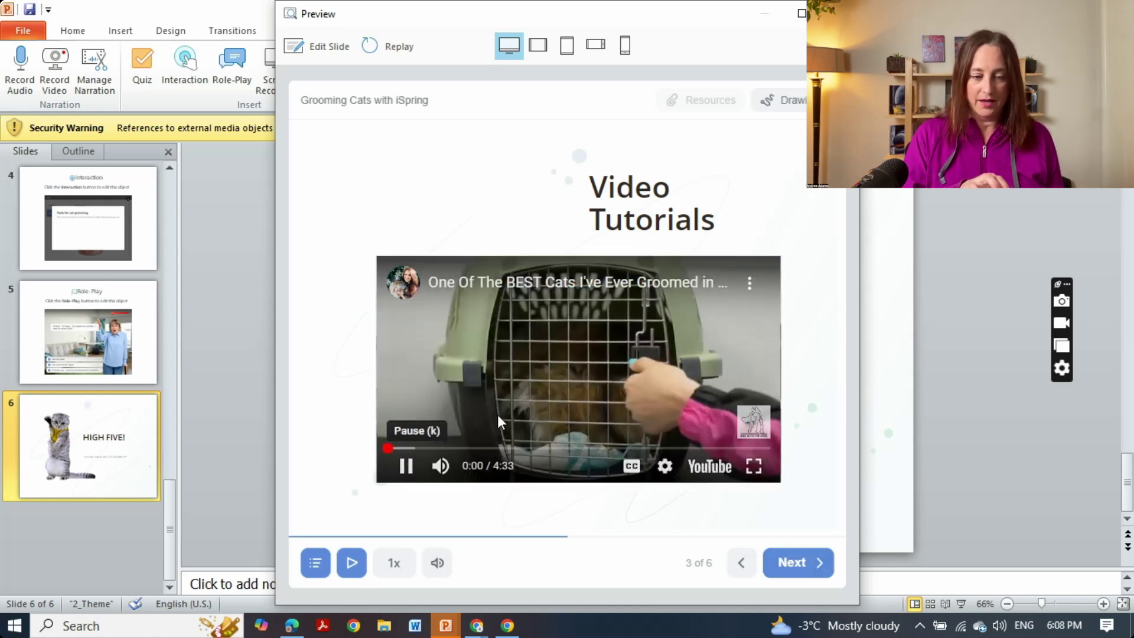
{"action": "left_click", "coordinate": [797, 562]}
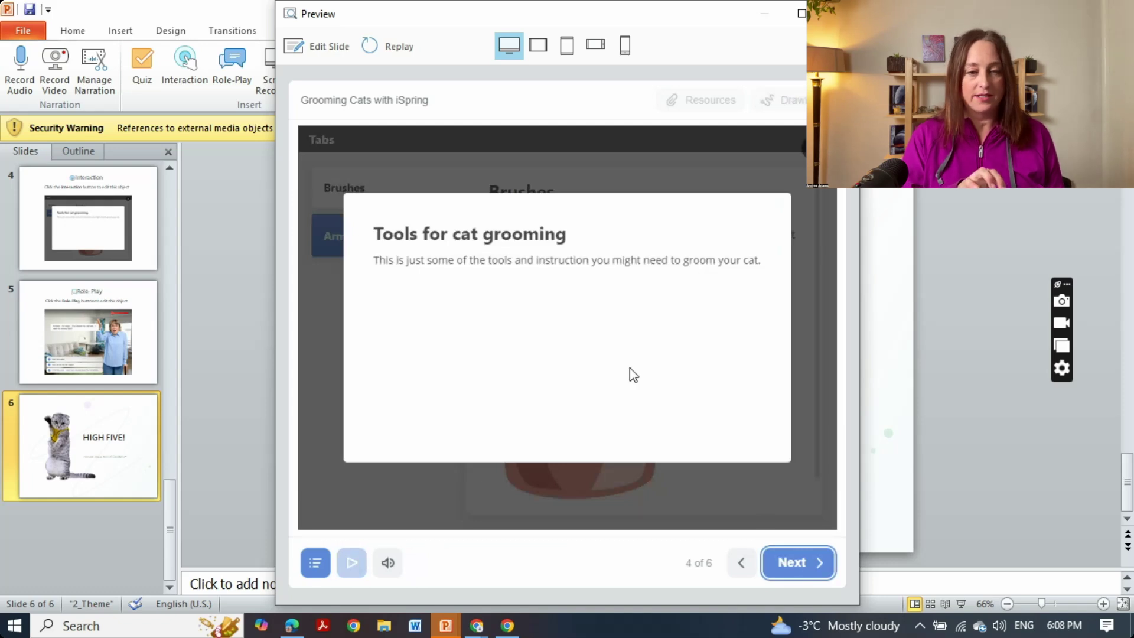
{"action": "left_click", "coordinate": [790, 570]}
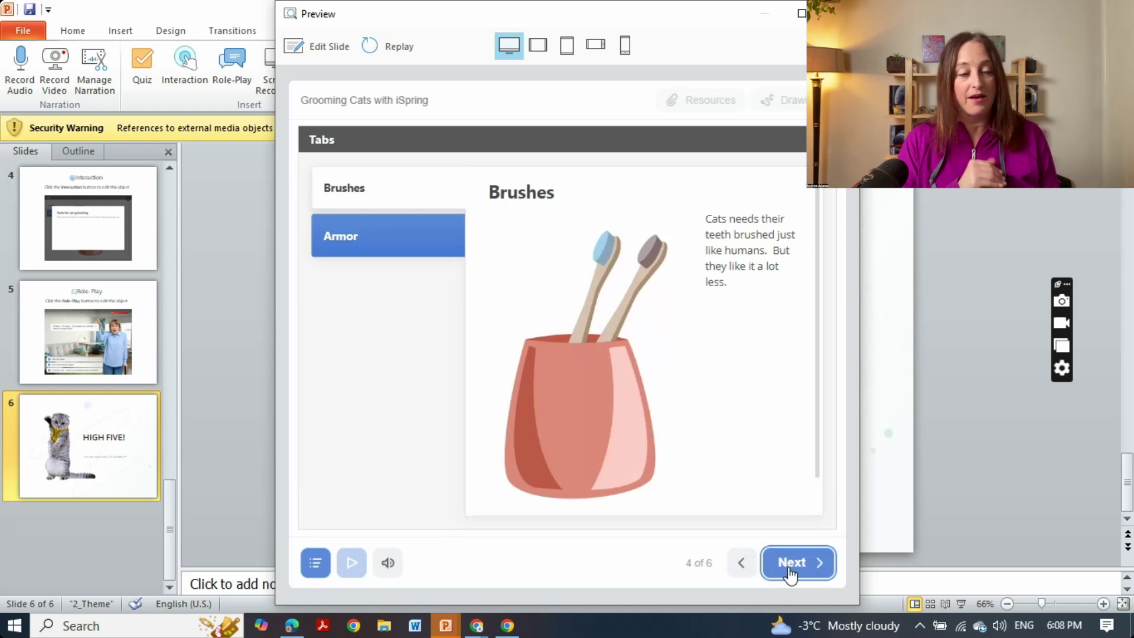
{"action": "left_click", "coordinate": [789, 563]}
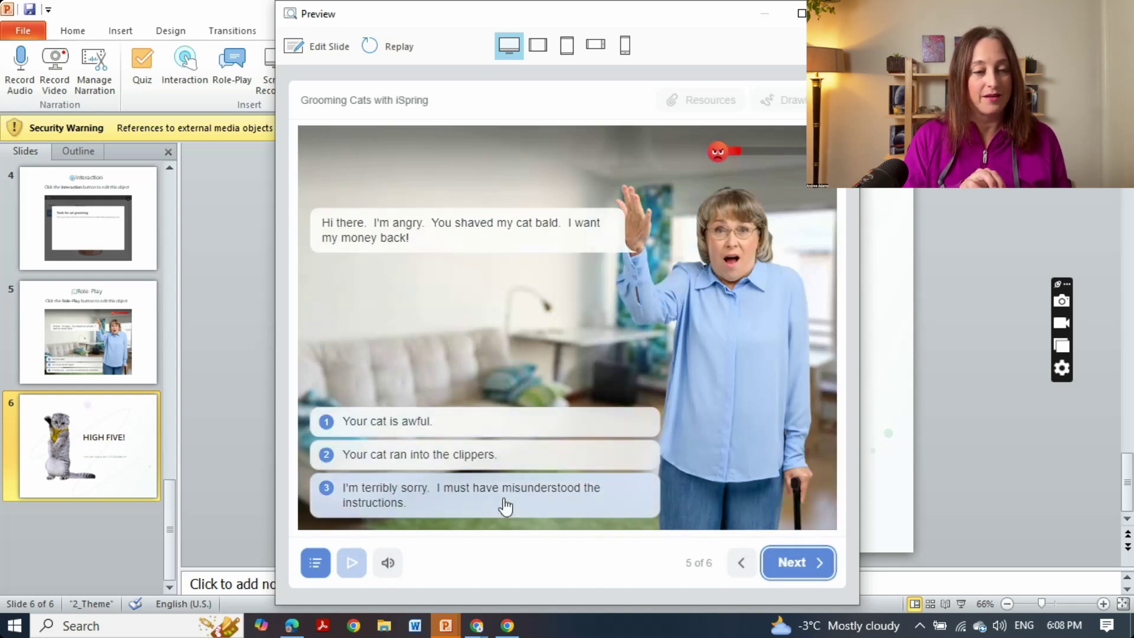
{"action": "left_click", "coordinate": [505, 506]}
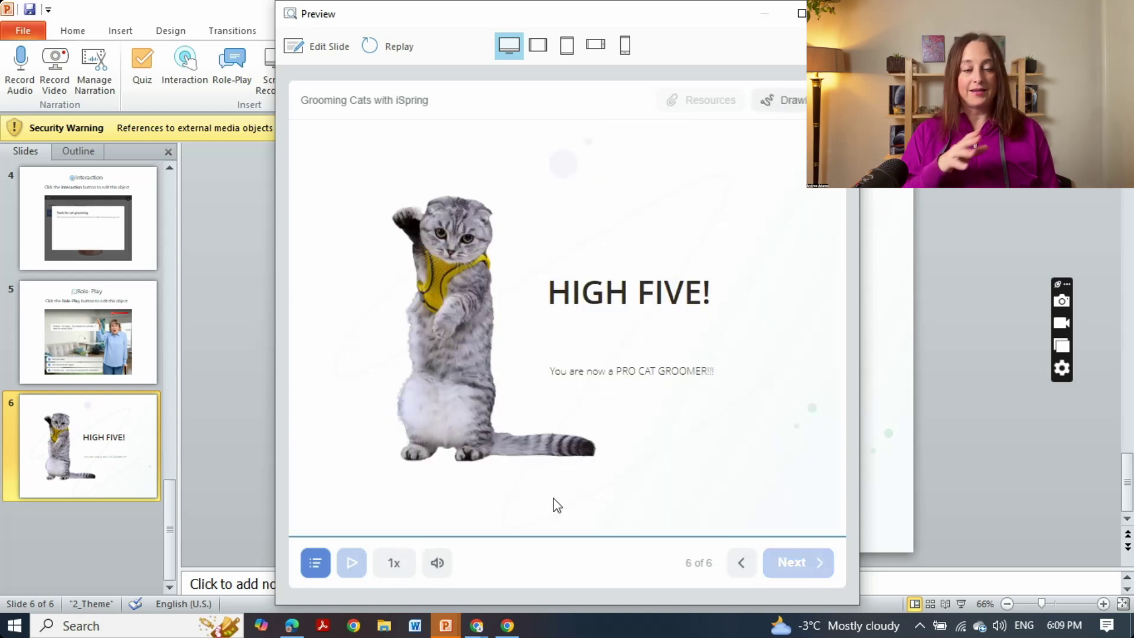